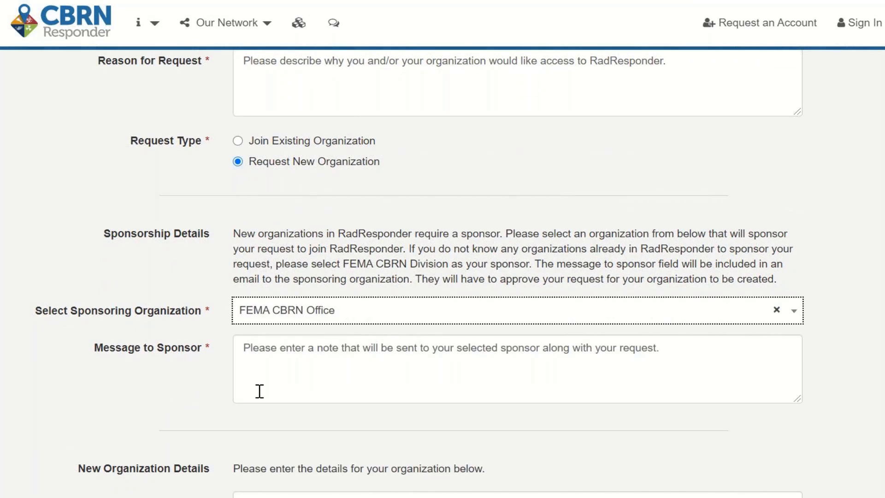
Step: Review the sponsorship and new organization details fields of the new organization request form
scroll(257, 391, "down", 3)
scroll(262, 399, "down", 3)
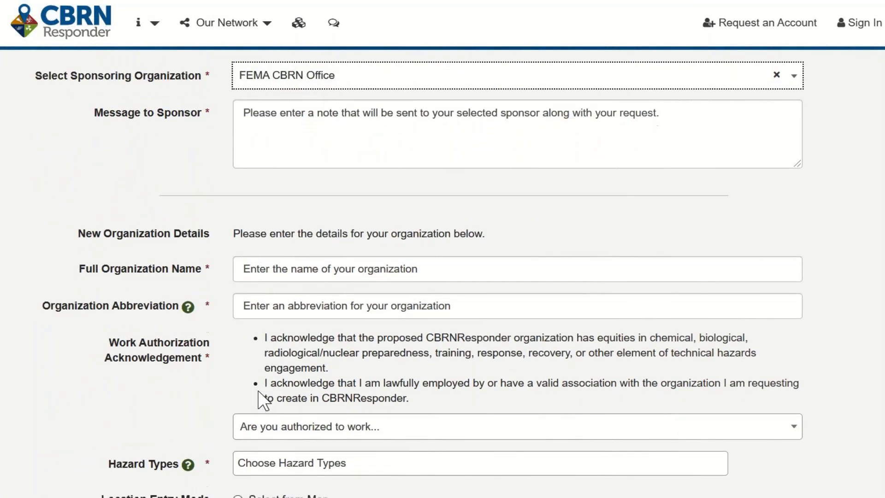
scroll(261, 399, "down", 5)
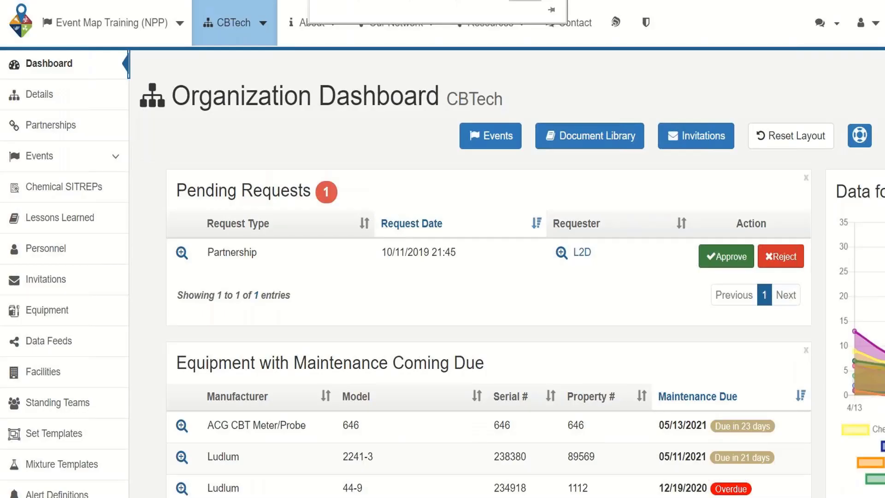
Step: Review the CBTech organization dashboard's pending requests, equipment maintenance list, seven-day data chart and total data breakdown
scroll(442, 242, "down", 1)
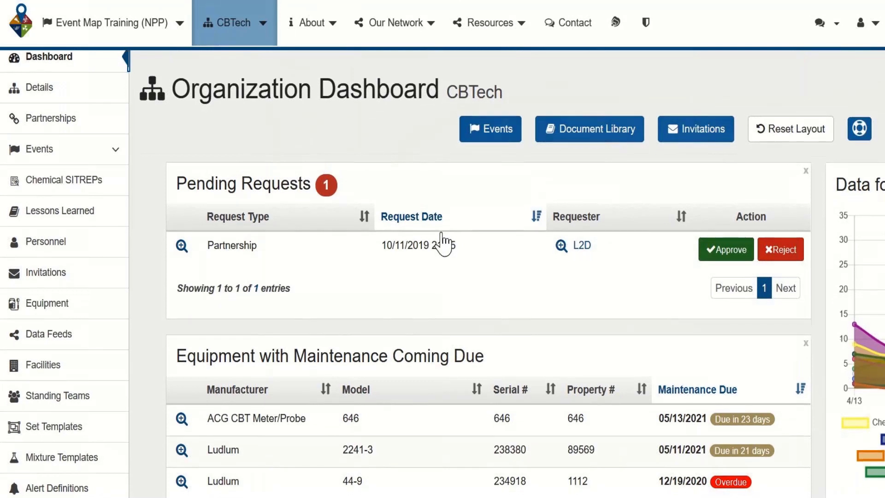
scroll(443, 240, "down", 2)
scroll(443, 242, "down", 2)
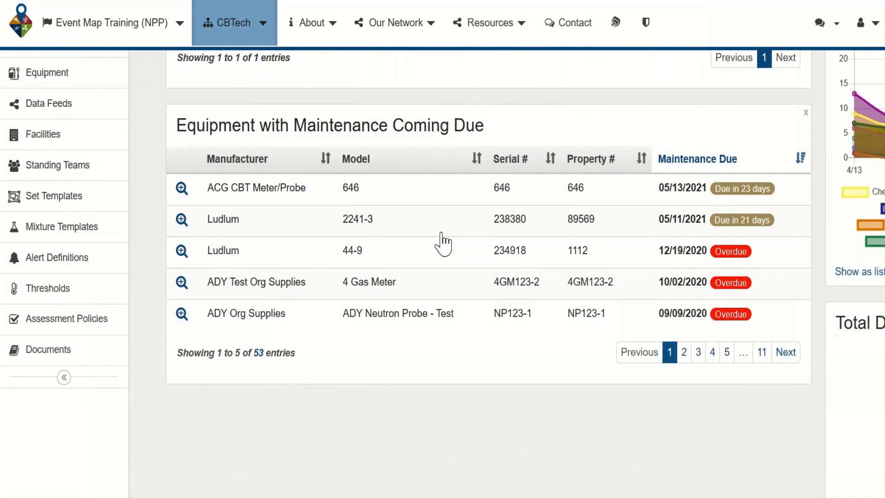
scroll(442, 242, "up", 5)
scroll(442, 242, "right", 5)
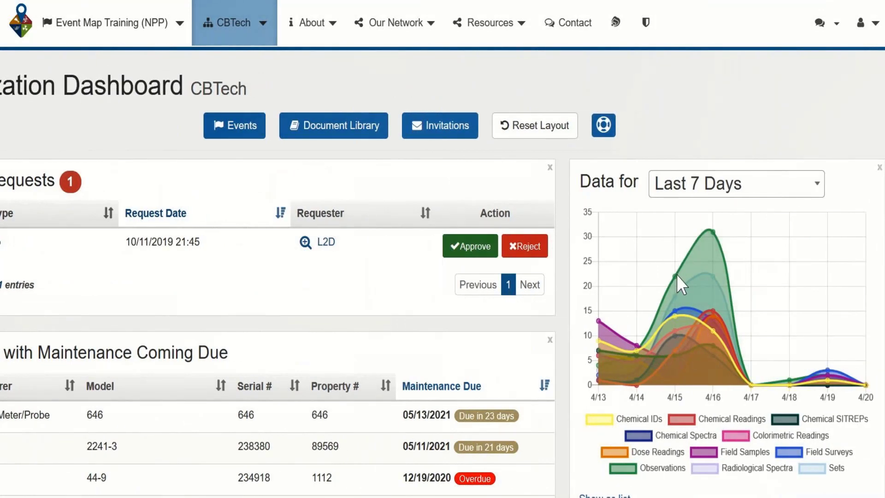
mouse_move(675, 315)
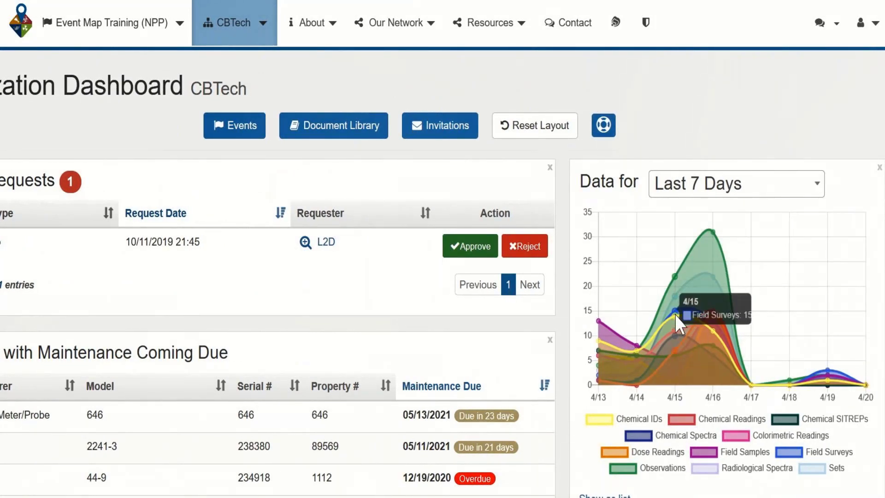
scroll(675, 315, "down", 7)
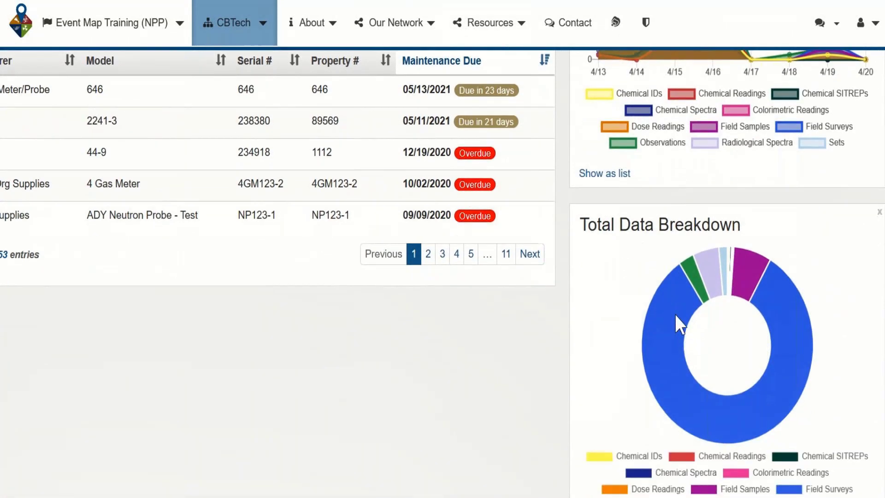
scroll(665, 325, "up", 7)
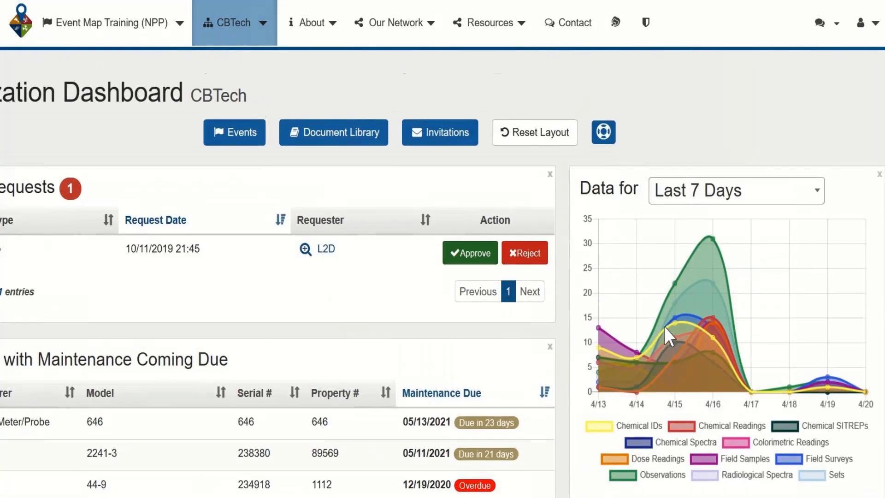
Step: View the organization details page for Chainbridge Technologies and look over its sections
scroll(664, 326, "left", 5)
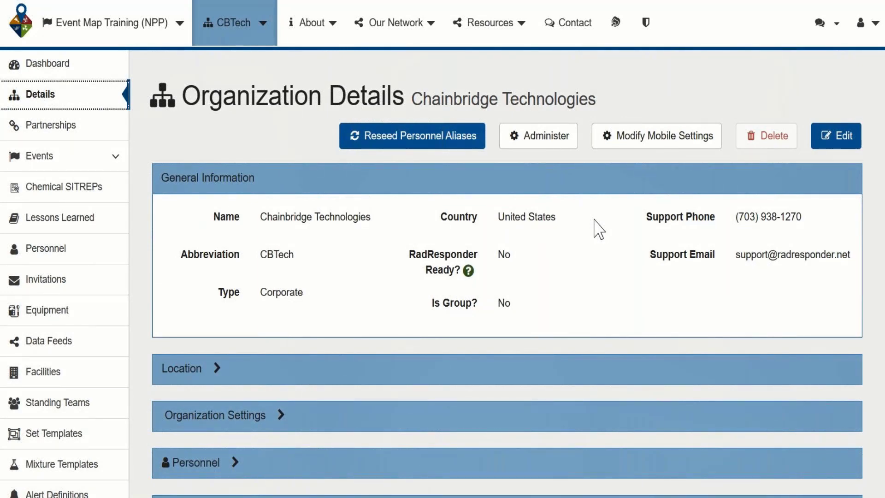
scroll(594, 221, "down", 3)
scroll(595, 220, "up", 4)
Step: Review the data shared with each partner in the partnerships list, and view the partnership request form without submitting it
left_click(107, 135)
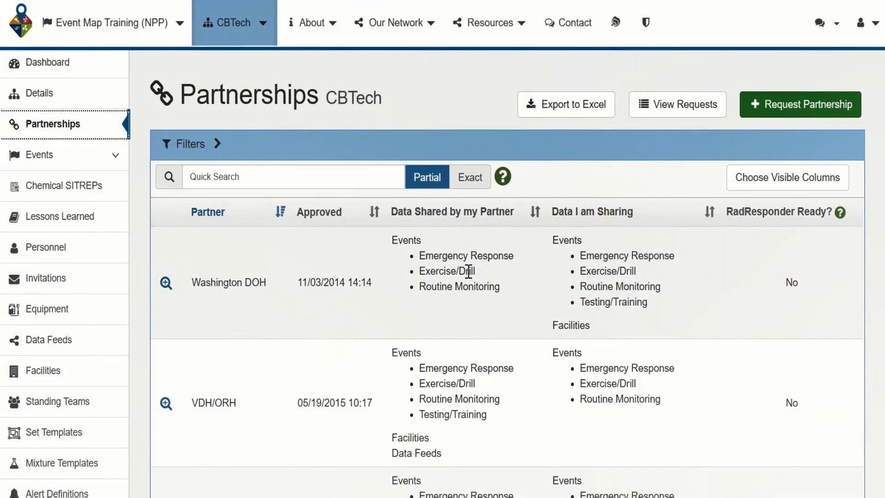
scroll(468, 272, "down", 1)
left_click(396, 212)
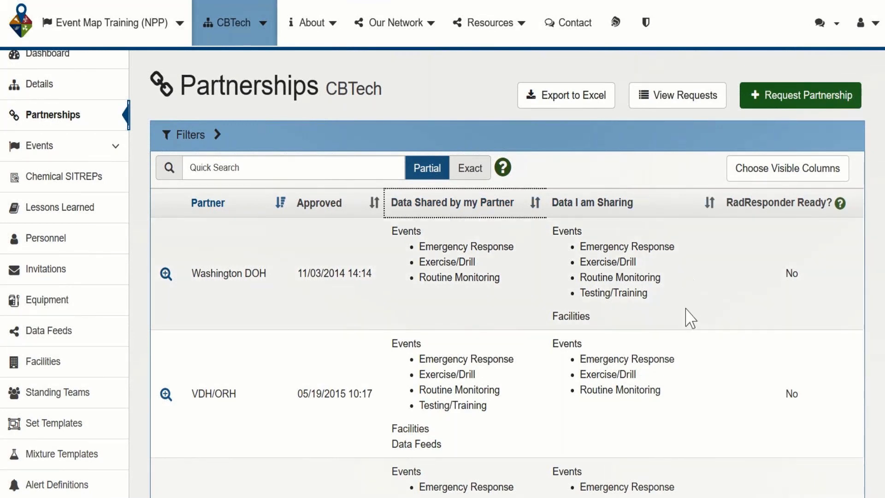
scroll(690, 318, "down", 1)
scroll(687, 316, "up", 2)
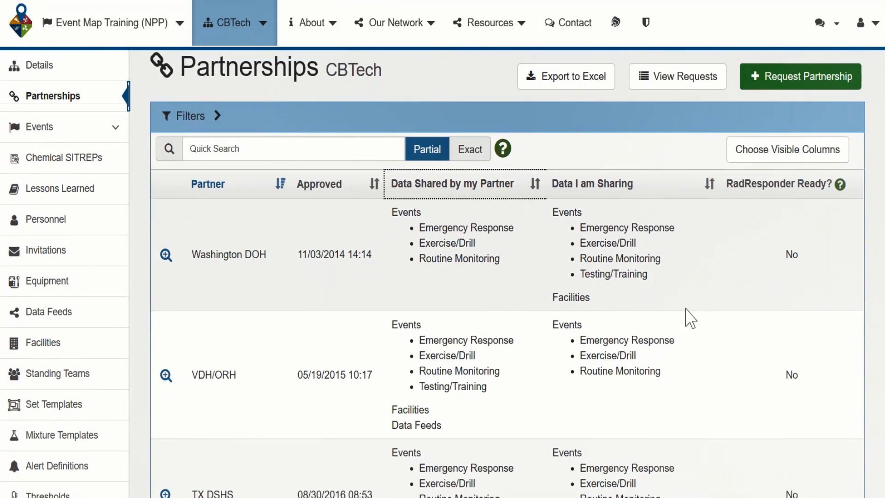
left_click(778, 110)
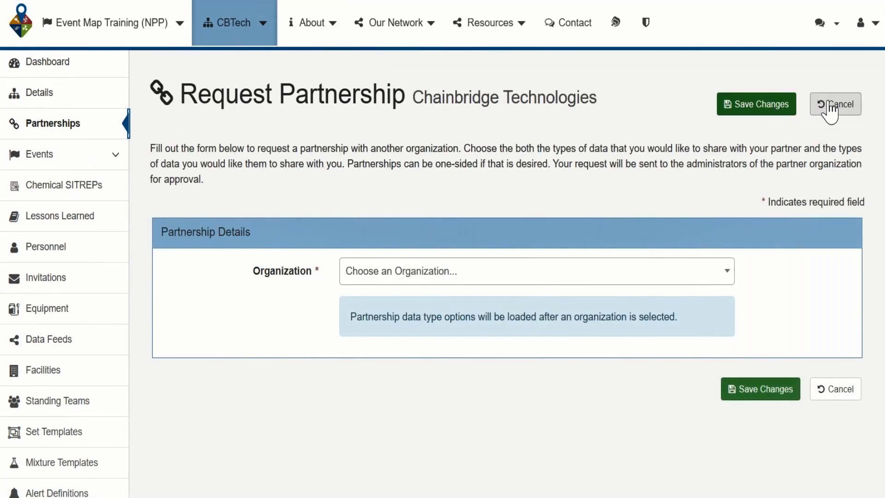
left_click(830, 110)
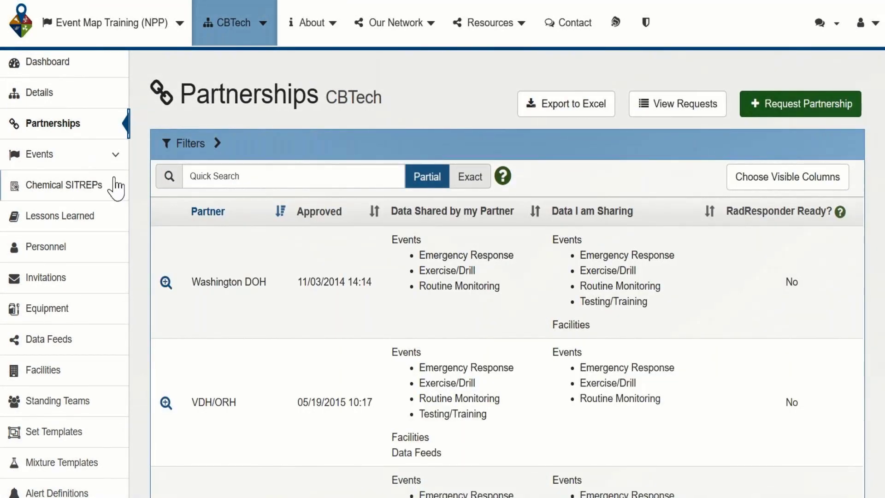
Step: View the organization's personnel list and the explanations of roles such as Administrator, API Client Manager and Equipment Manager
left_click(67, 252)
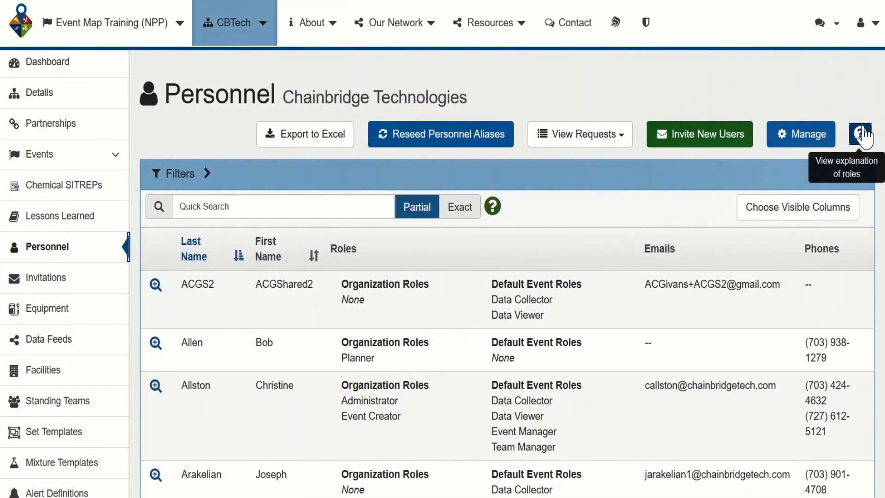
left_click(861, 134)
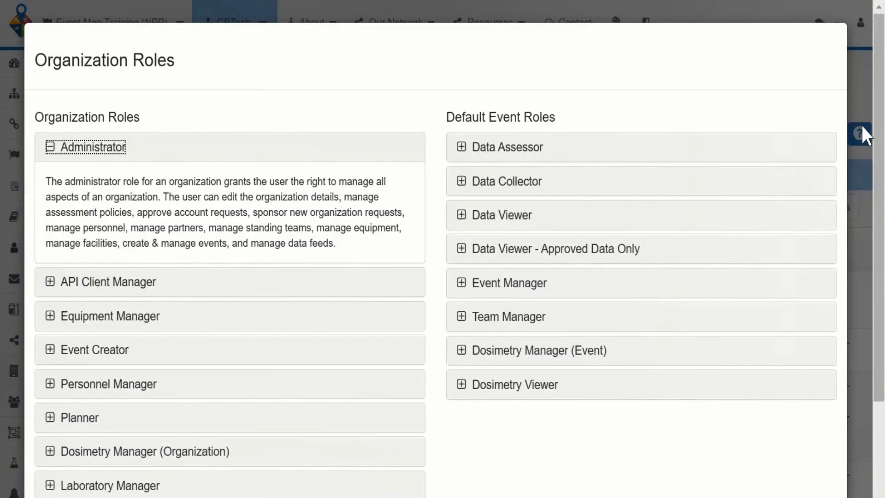
left_click(84, 150)
left_click(93, 182)
left_click(93, 182)
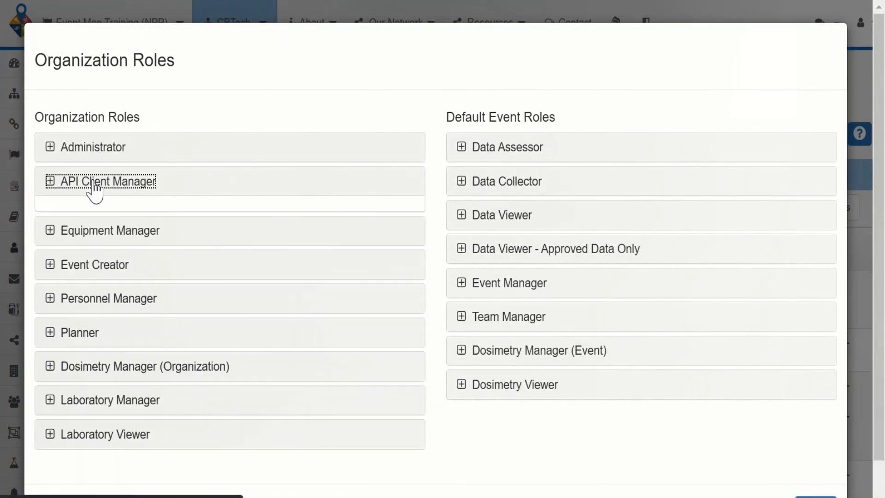
left_click(105, 219)
left_click(108, 220)
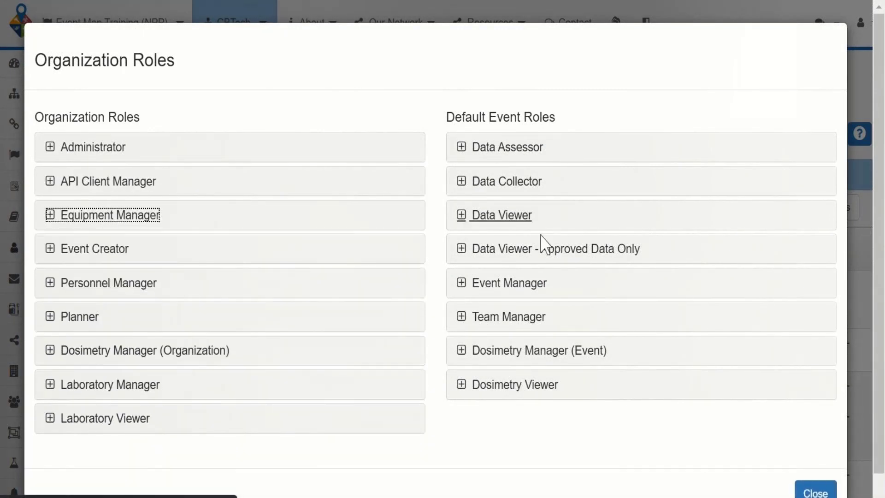
left_click(815, 491)
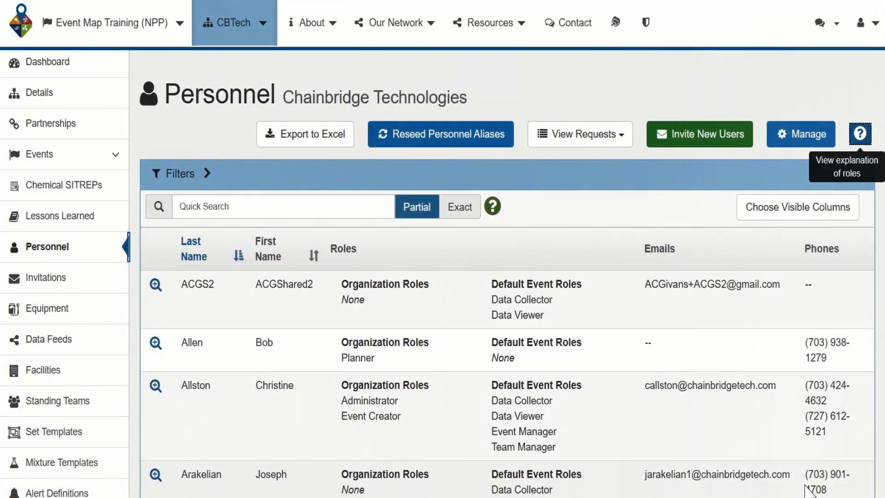
scroll(615, 371, "down", 5)
scroll(615, 371, "up", 5)
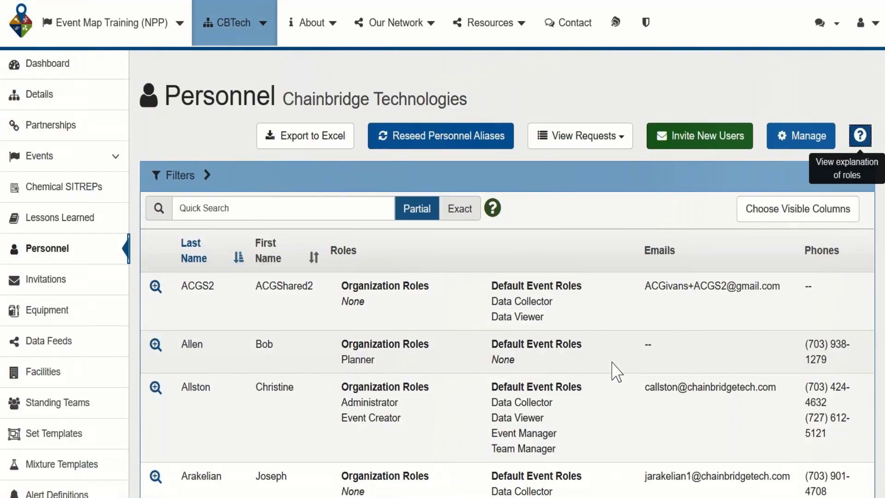
Step: Open the organization's equipment inventory and look through the listed items, their maintenance dates and statuses
left_click(74, 311)
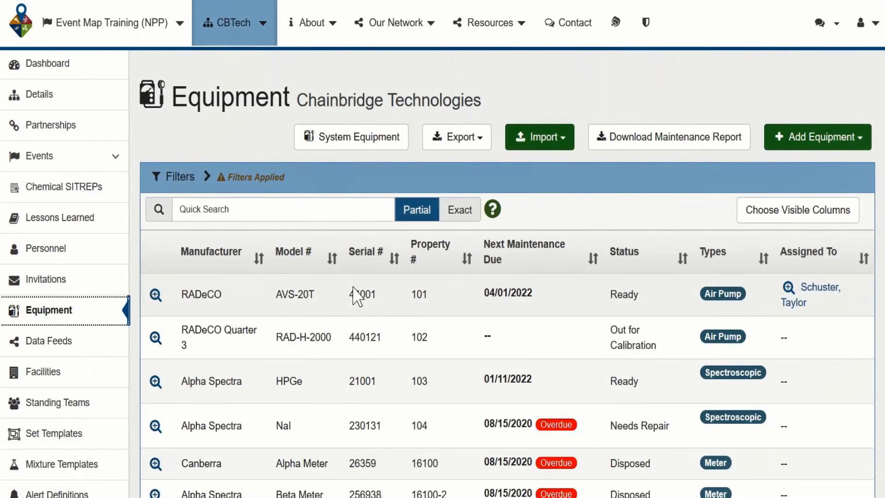
scroll(355, 295, "down", 3)
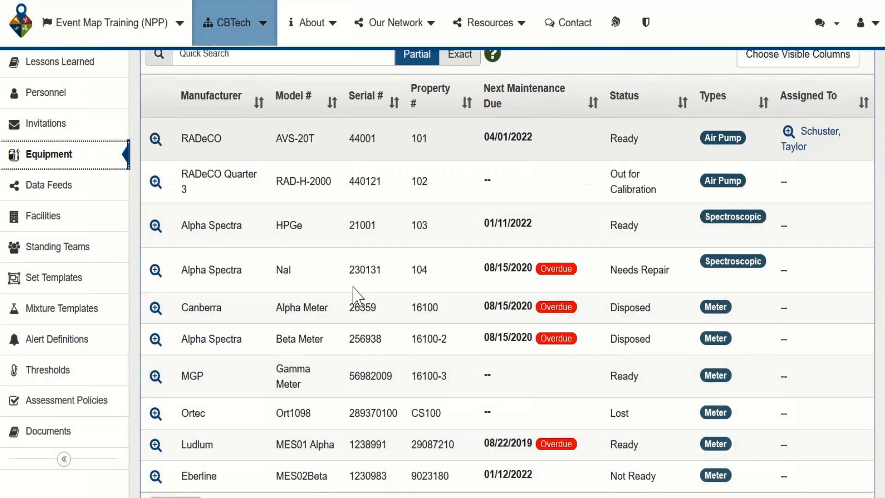
scroll(355, 296, "down", 3)
scroll(357, 297, "up", 3)
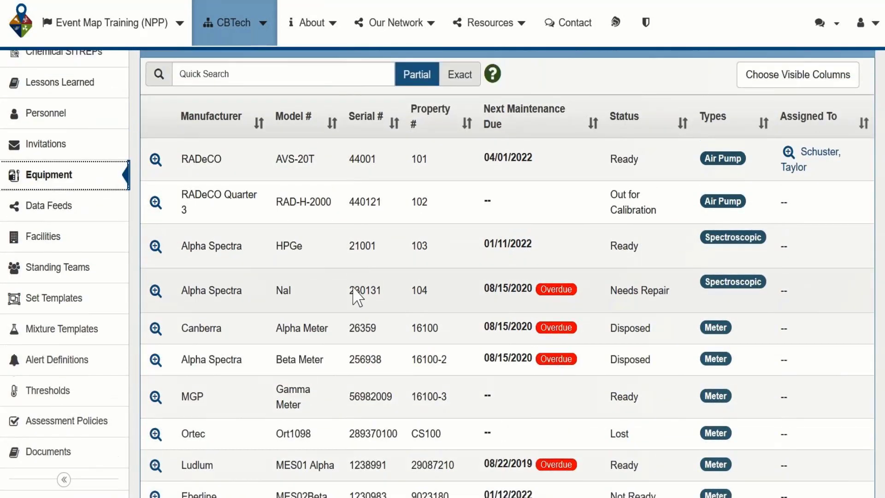
Step: Open the details of the RADeCO AVS-20T air pump and view its maintenance schedules
scroll(357, 298, "up", 2)
left_click(154, 233)
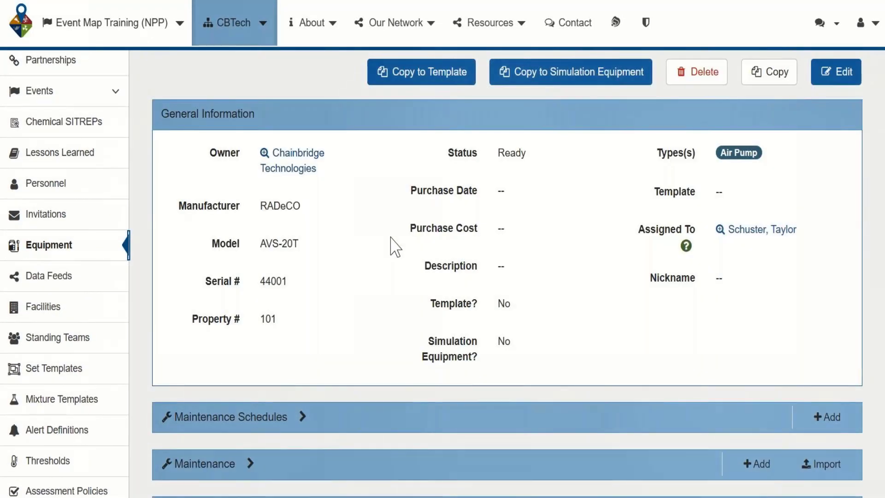
scroll(395, 247, "up", 1)
scroll(396, 246, "down", 3)
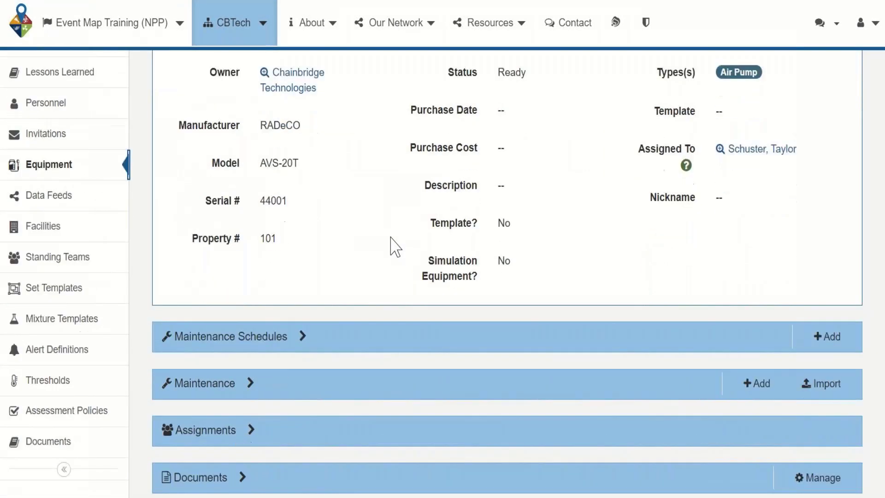
left_click(300, 321)
scroll(404, 226, "down", 8)
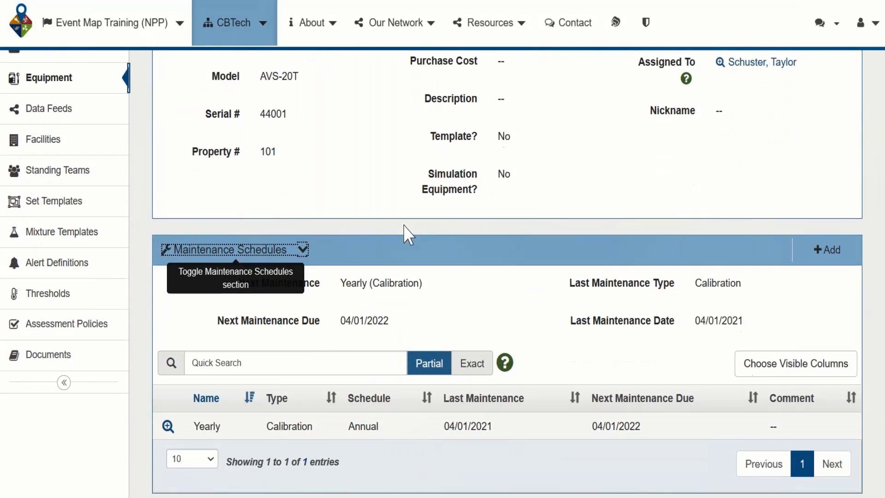
scroll(404, 226, "up", 10)
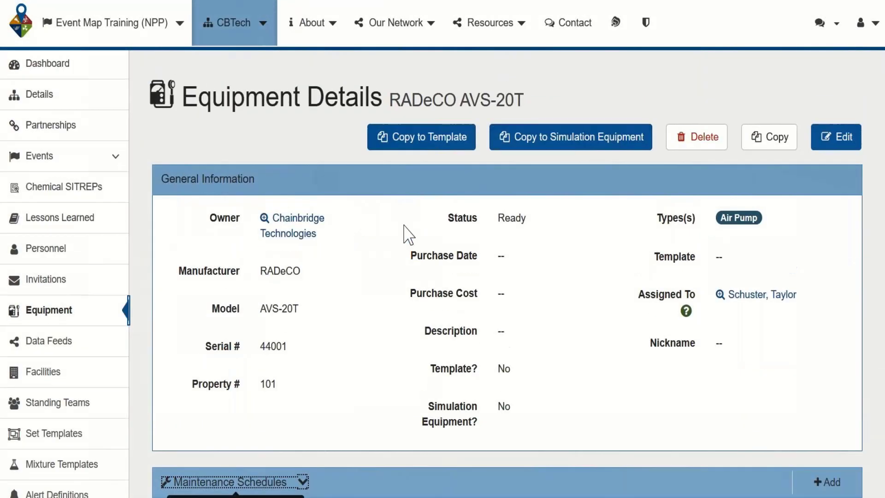
Step: Look over the organization's facilities list and its standing teams list
left_click(68, 374)
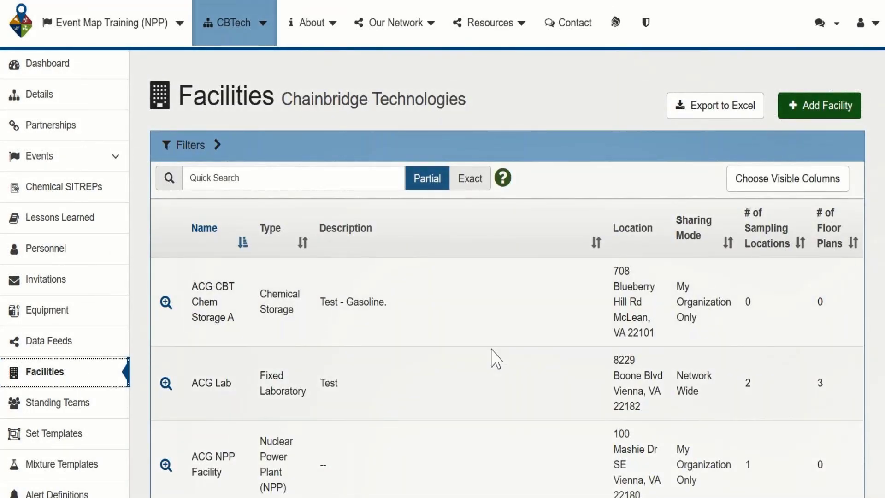
scroll(492, 358, "down", 1)
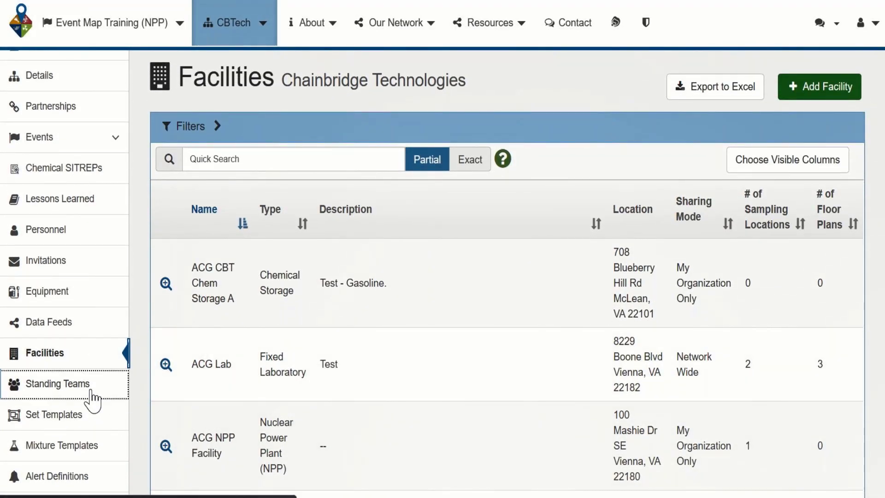
left_click(88, 389)
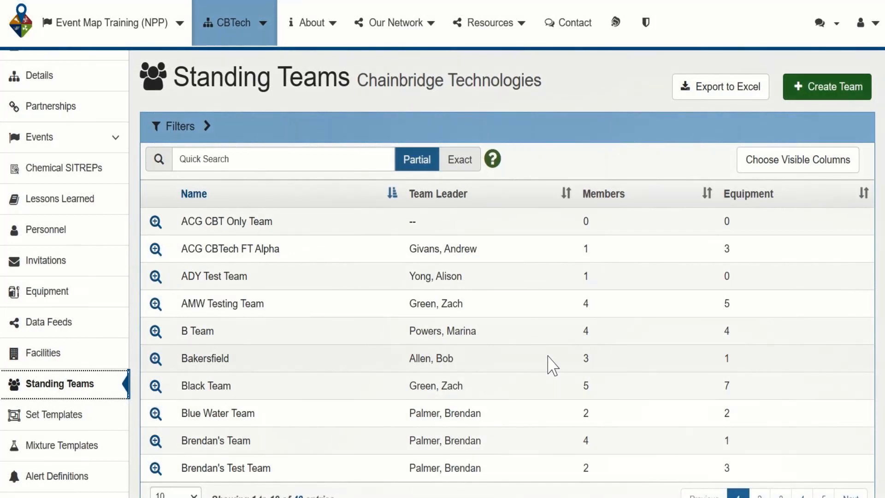
scroll(88, 468, "down", 2)
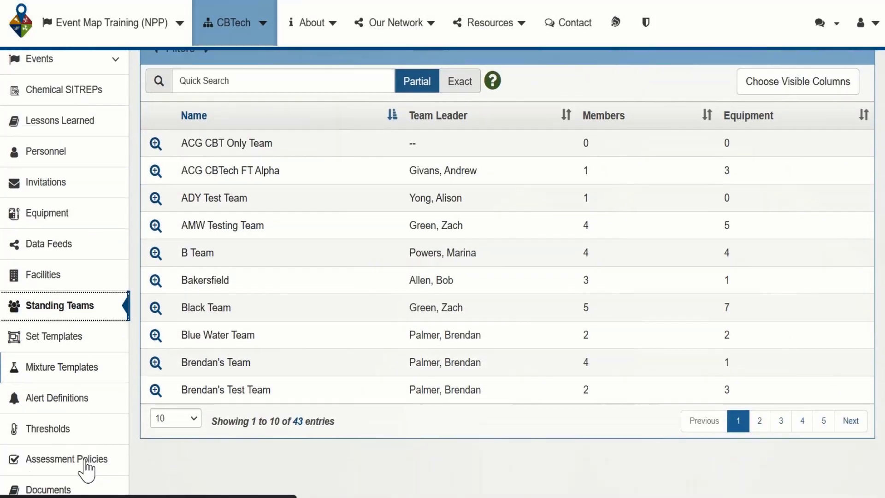
Step: Review the organization's threshold sets and open its assessment policies
left_click(59, 421)
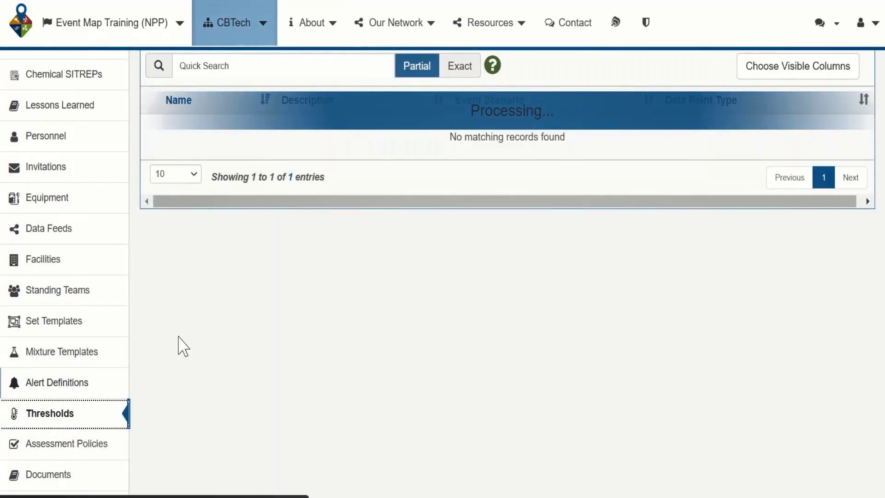
scroll(176, 238, "up", 3)
scroll(177, 238, "down", 3)
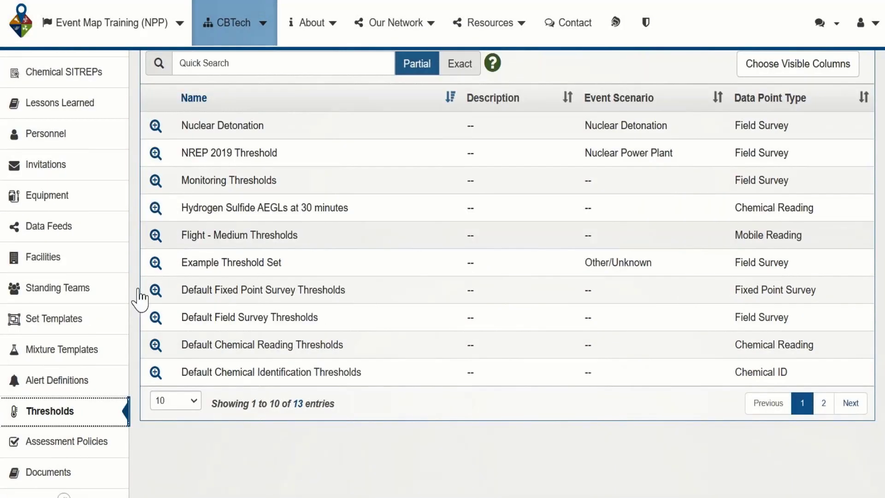
left_click(65, 451)
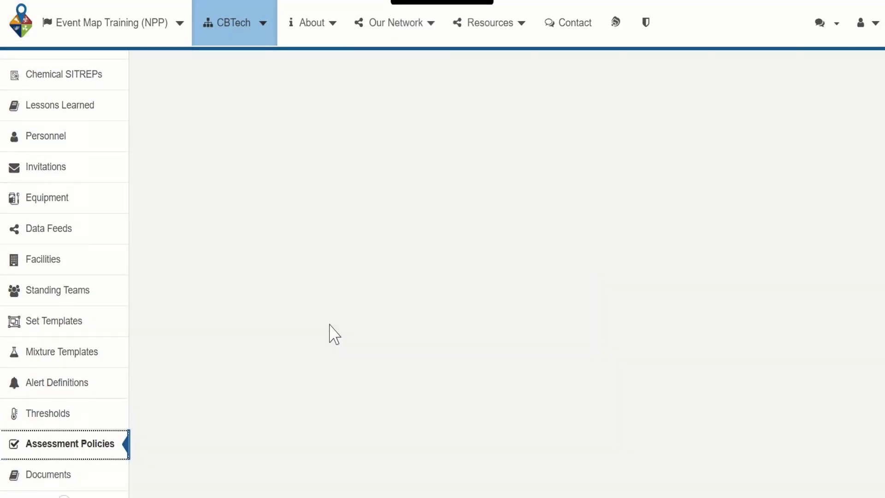